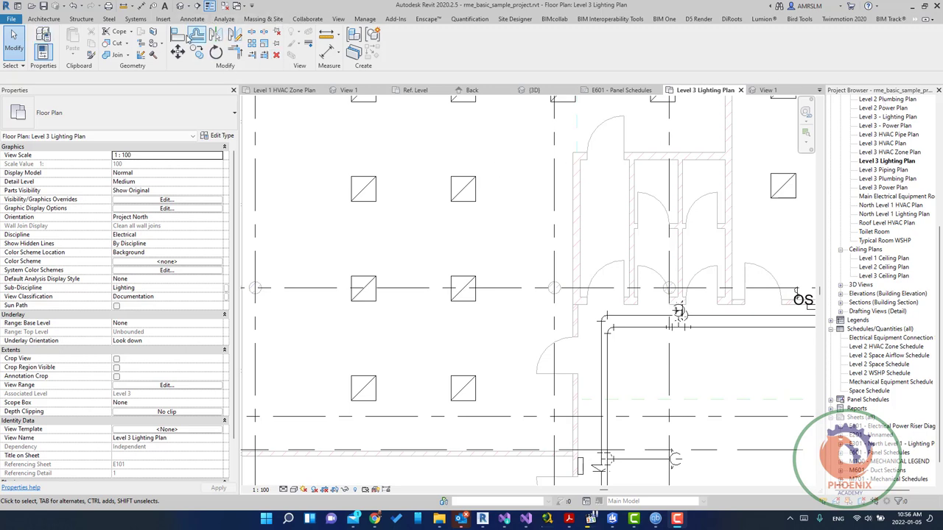
Bring up the Systems ribbon tools over the Level 3 Lighting Plan.
left_click(135, 19)
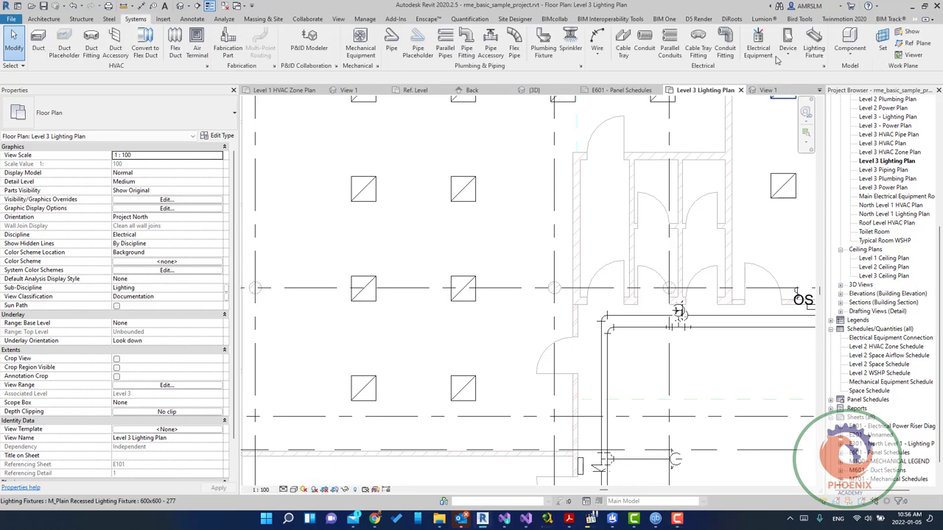
In Electrical Settings, add a 230 V voltage definition with its value and minimum/maximum limits.
left_click(825, 65)
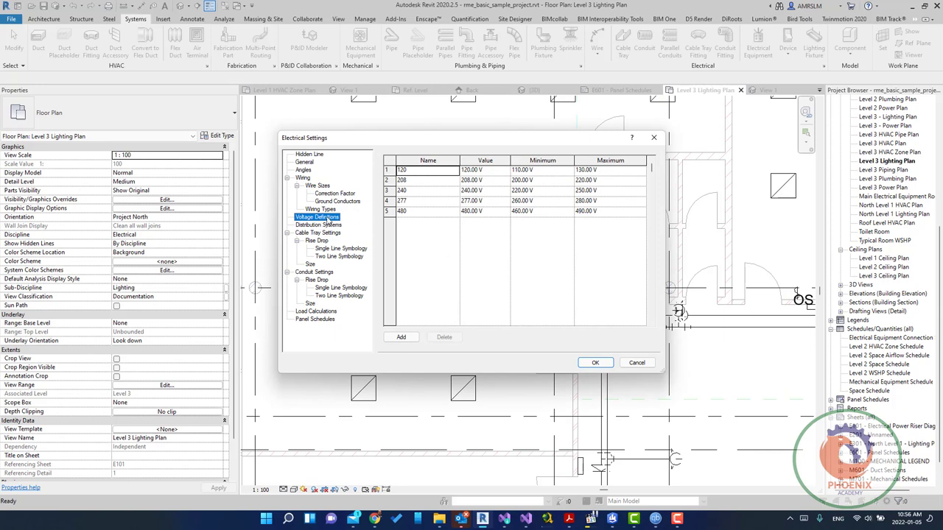
left_click(324, 225)
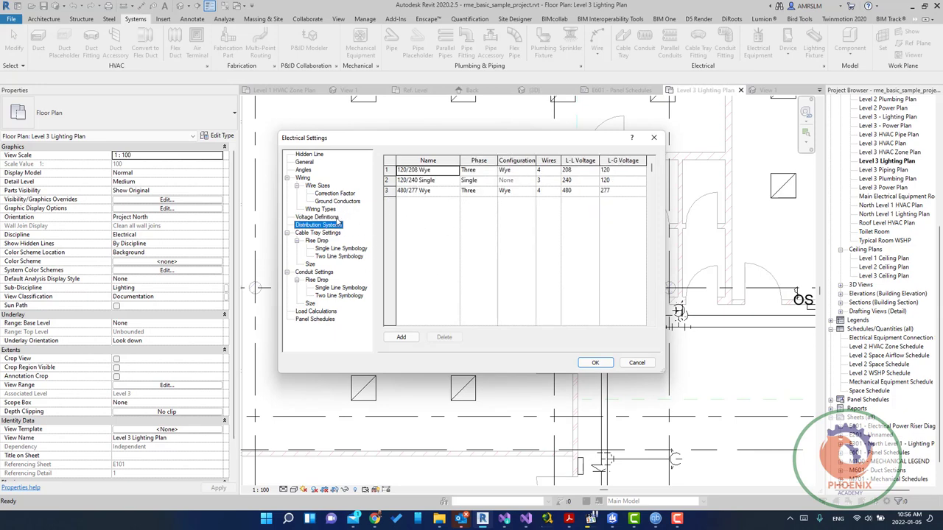
left_click(337, 217)
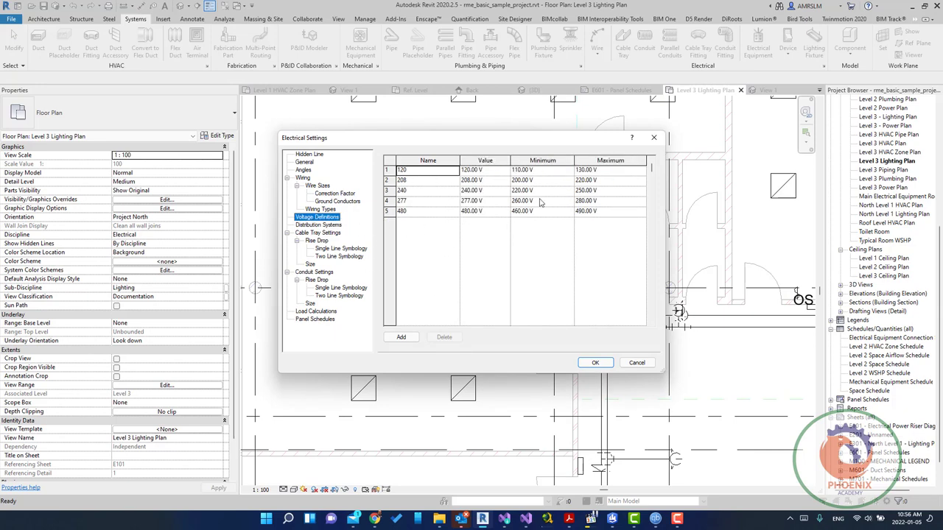
left_click(402, 336)
left_click(442, 223)
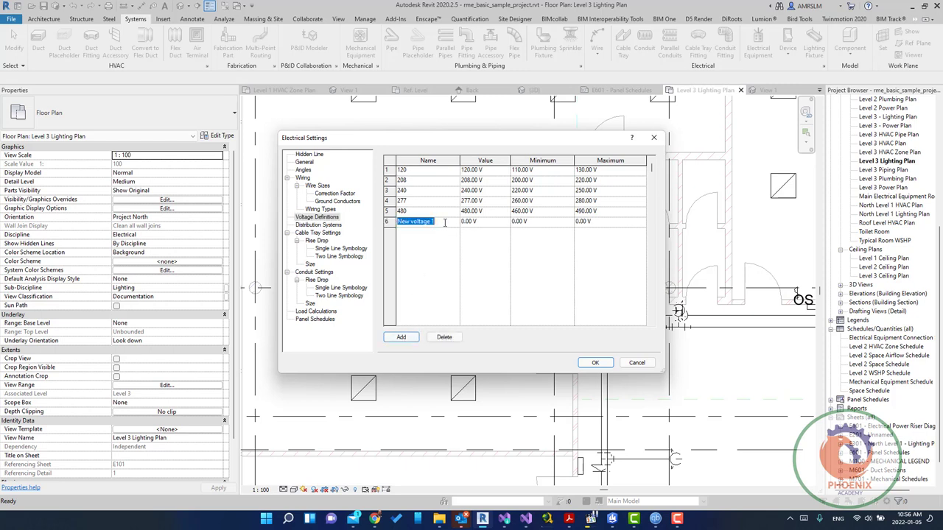
type("230")
left_click(501, 223)
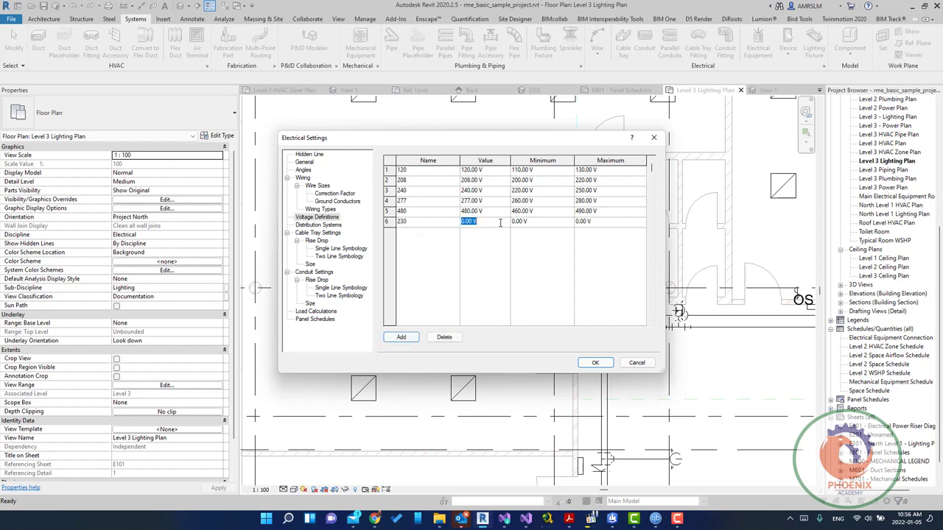
type("230")
left_click(547, 226)
type("23")
left_click(589, 222)
type("23")
Add a 400 V voltage definition with its value and limits, then view Distribution Systems.
left_click(397, 337)
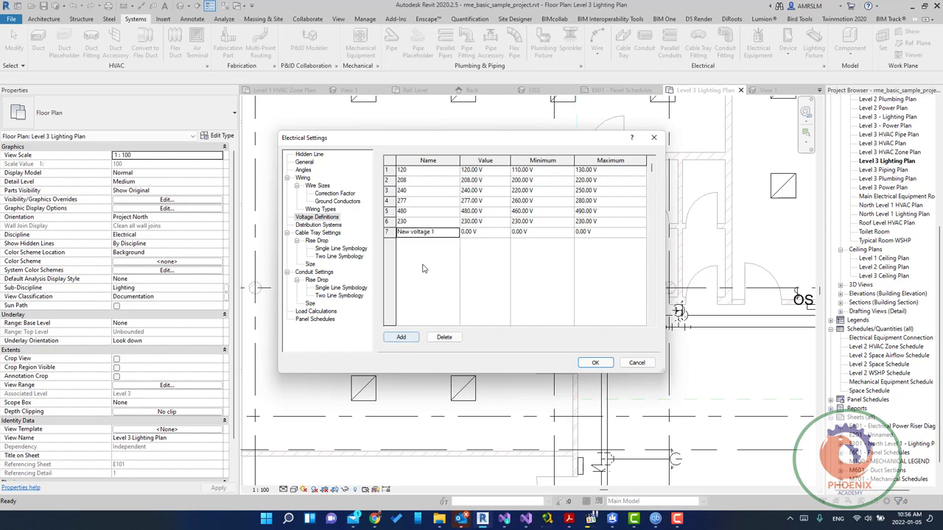
type("400")
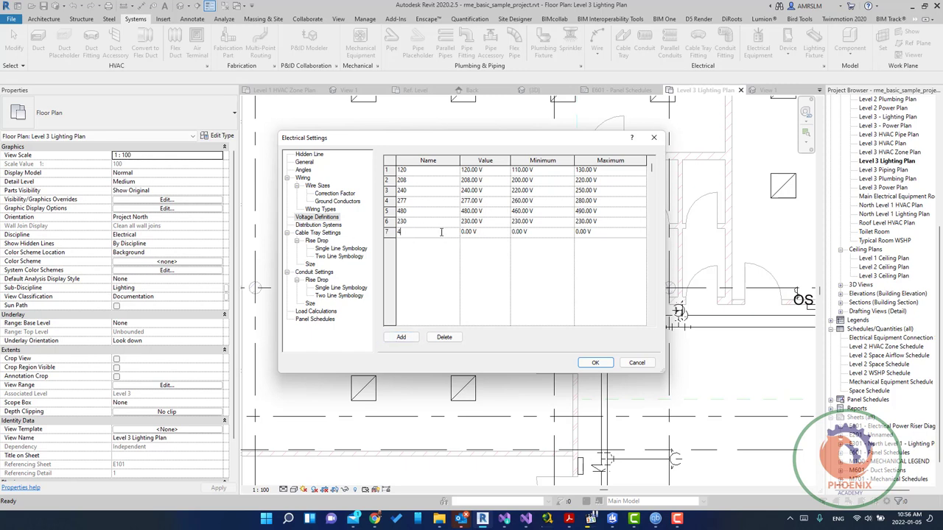
left_click(491, 231)
type("400")
left_click(548, 233)
type("400")
left_click(595, 233)
type("40")
left_click(331, 226)
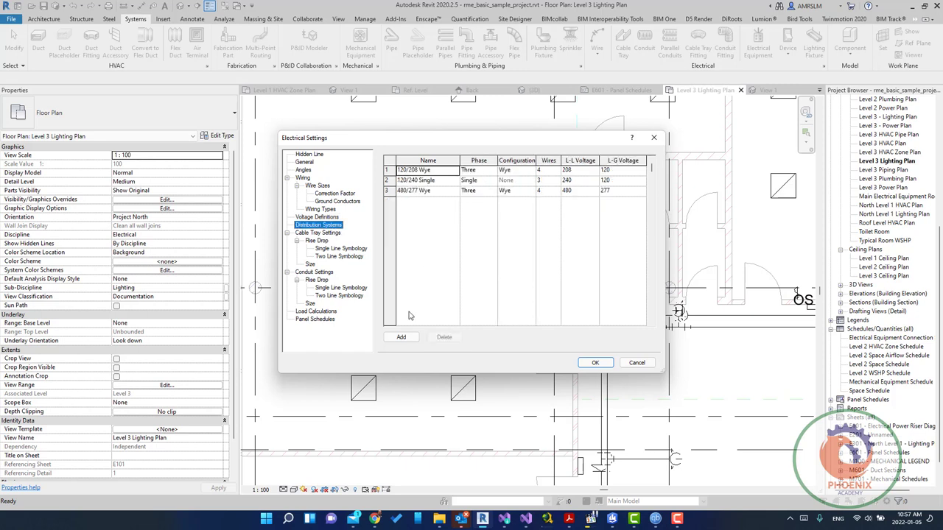
Add a distribution system named 400/230 wye, set to three-phase with four wires.
left_click(402, 336)
left_click(440, 201)
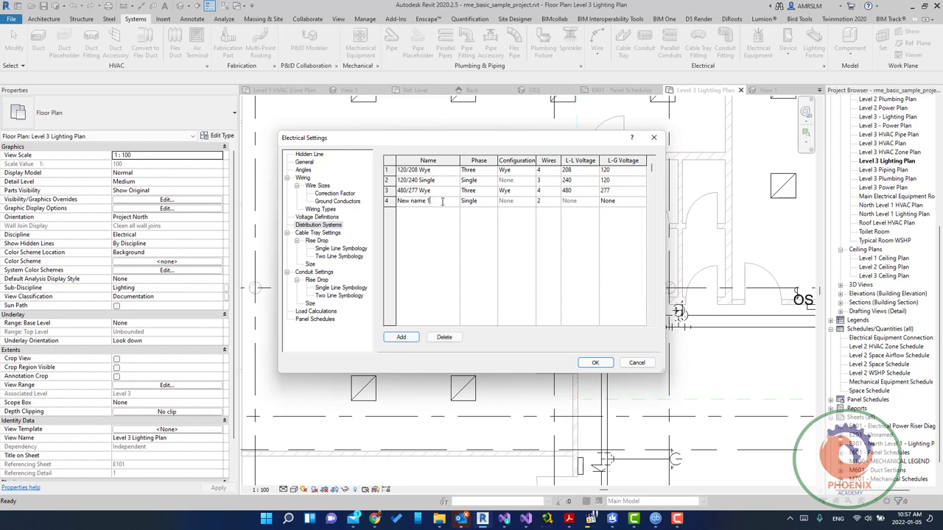
left_click_drag(442, 201, 361, 195)
type("400/230 wye")
left_click(482, 201)
left_click(493, 202)
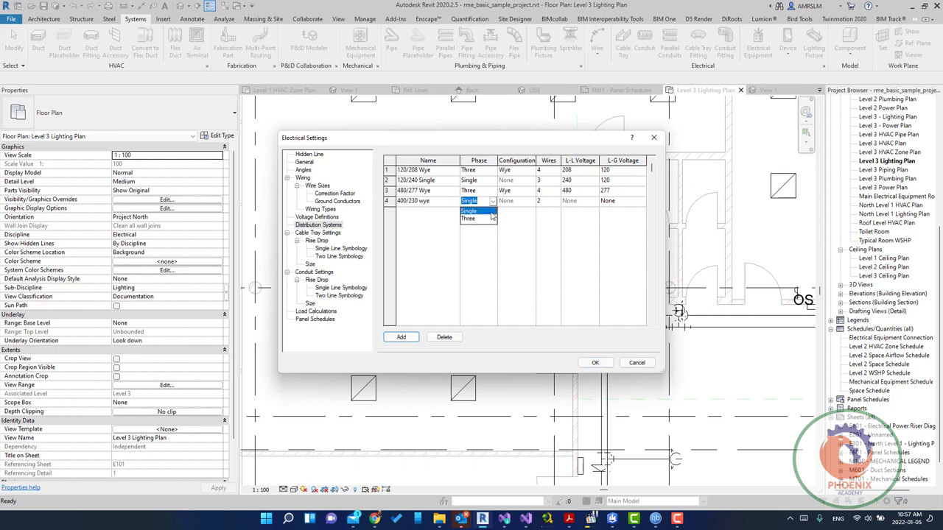
left_click(475, 217)
left_click(553, 203)
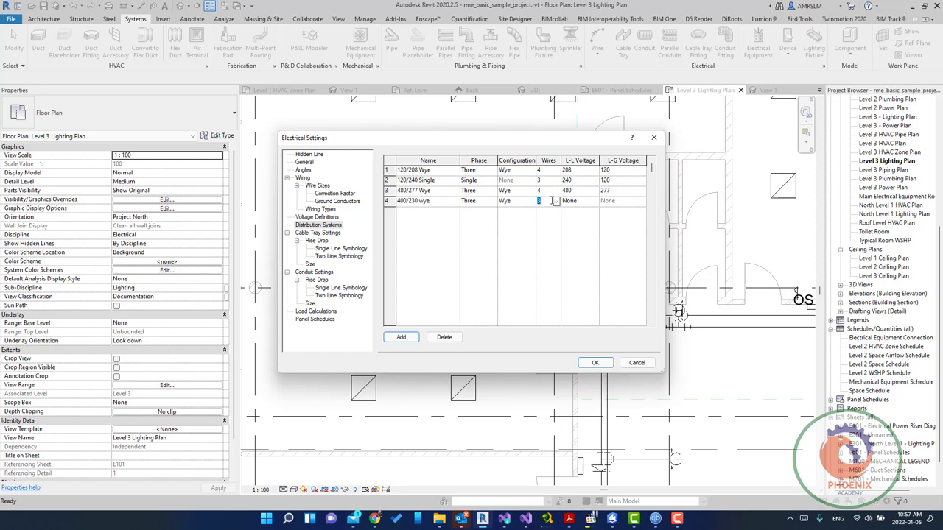
left_click(556, 201)
left_click(545, 214)
Set its line-to-line voltage to 400 and line-to-ground to 230, then accept the settings.
left_click(579, 201)
left_click(595, 201)
scroll(574, 239, "down", 1)
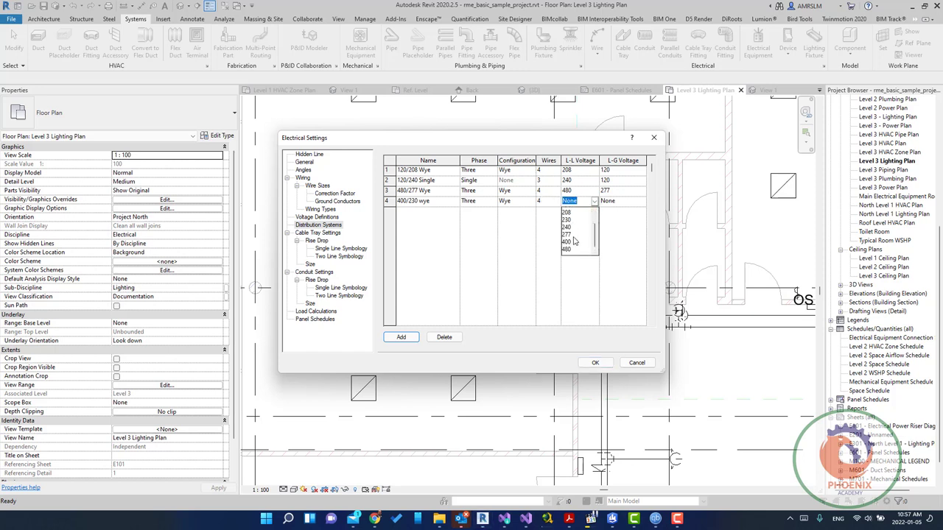
left_click(566, 240)
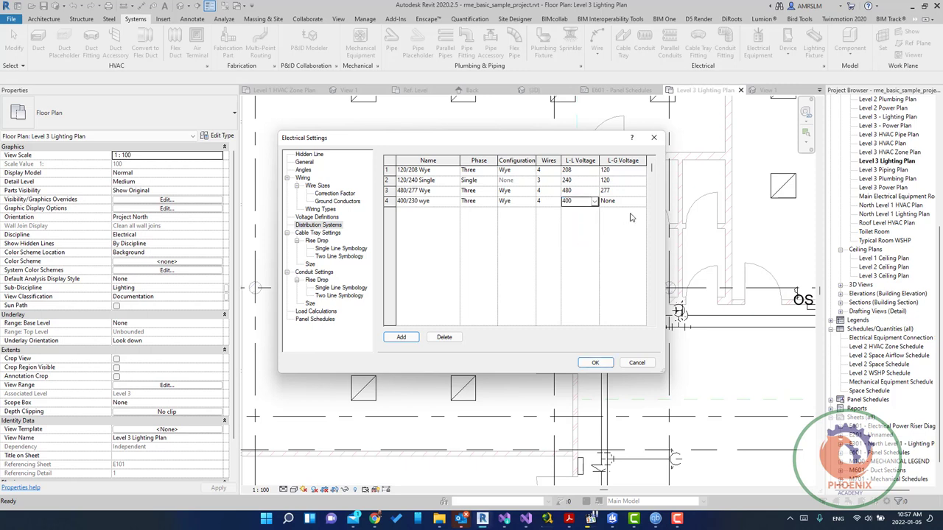
left_click(639, 201)
left_click(642, 201)
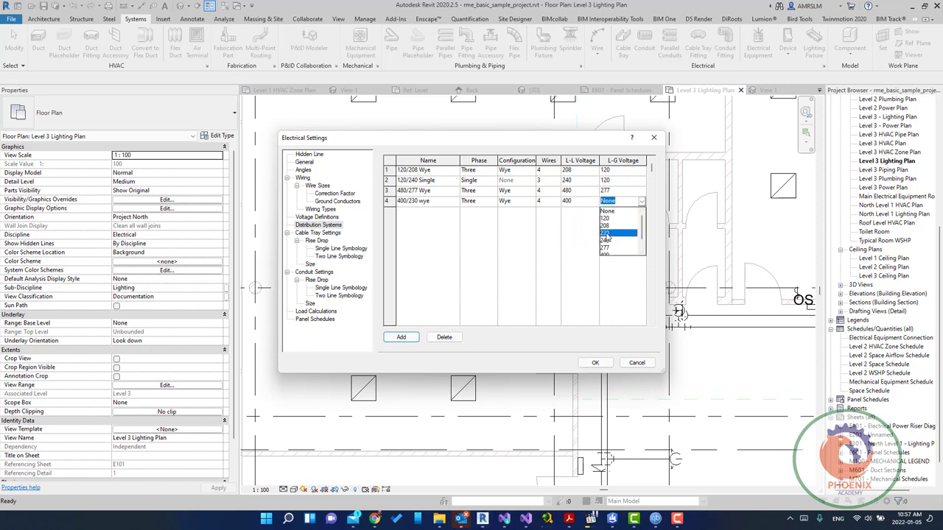
left_click(610, 233)
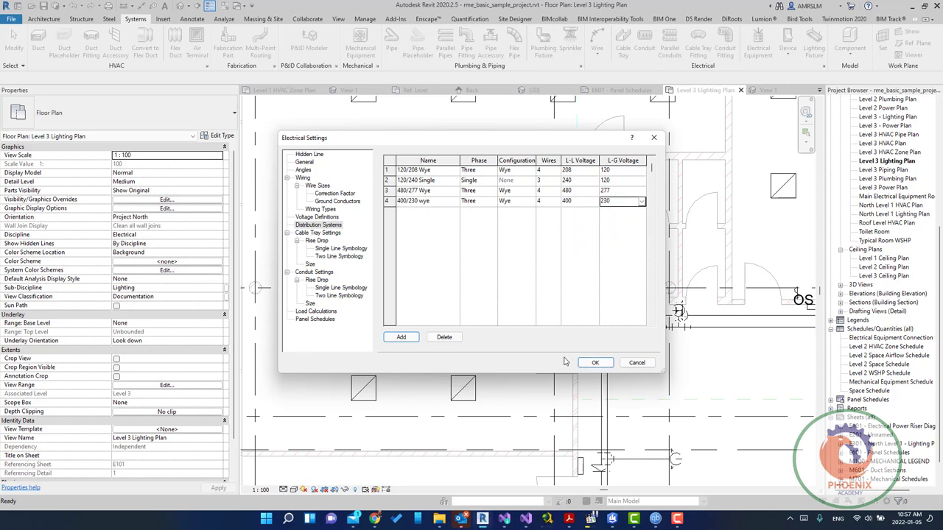
left_click(594, 363)
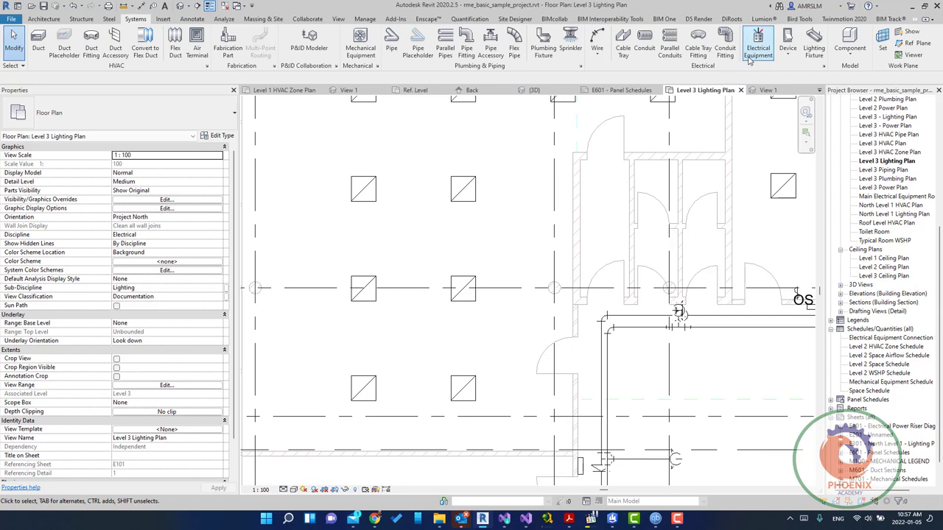
Place the 400 A panelboard on the Level 3 corridor wall and open its family for editing.
middle_click_drag(531, 210, 511, 251)
scroll(511, 251, "down", 1)
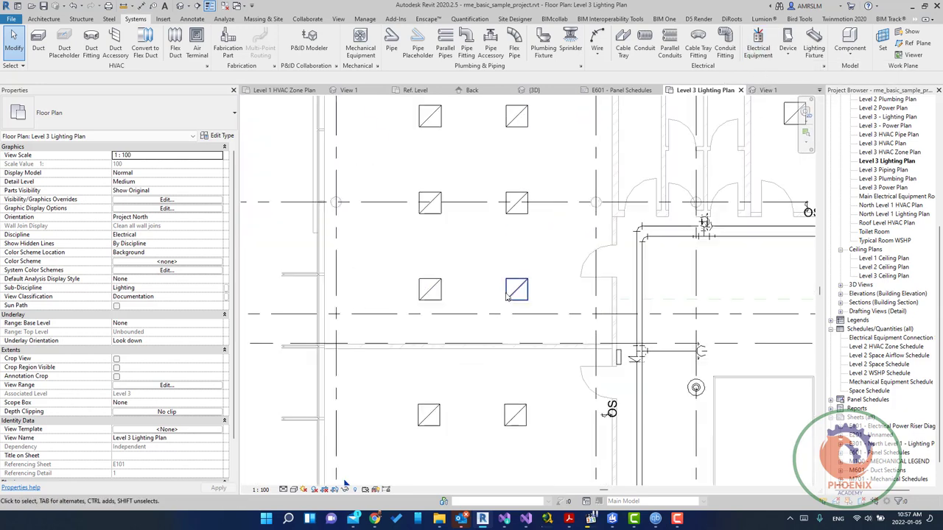
left_click(758, 50)
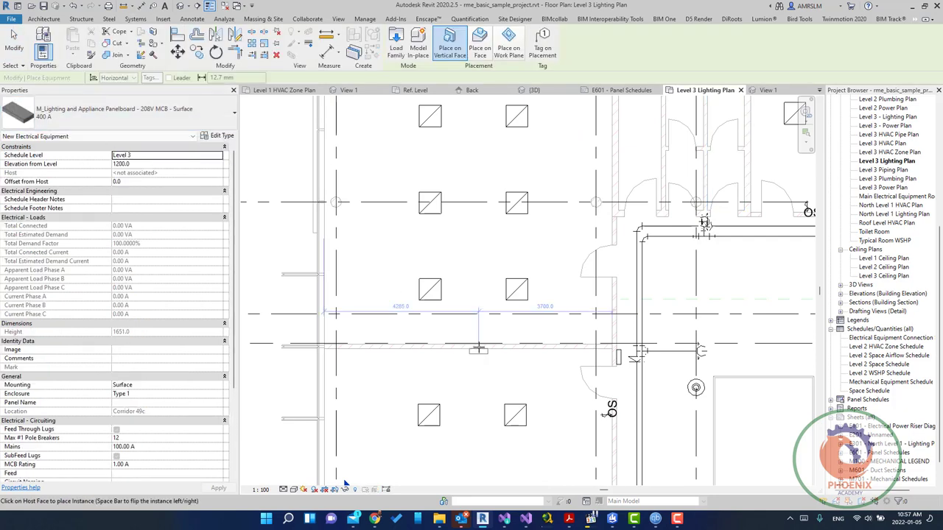
scroll(479, 341, "up", 2)
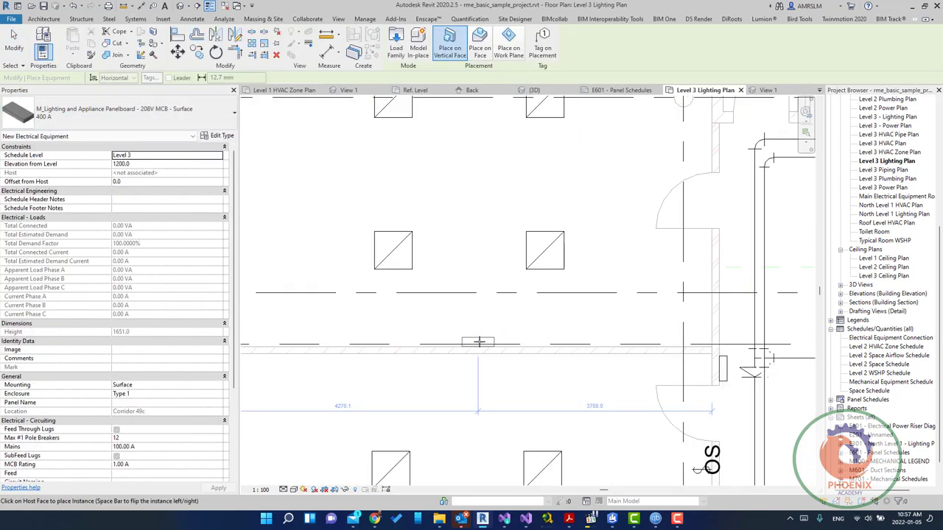
left_click(479, 341)
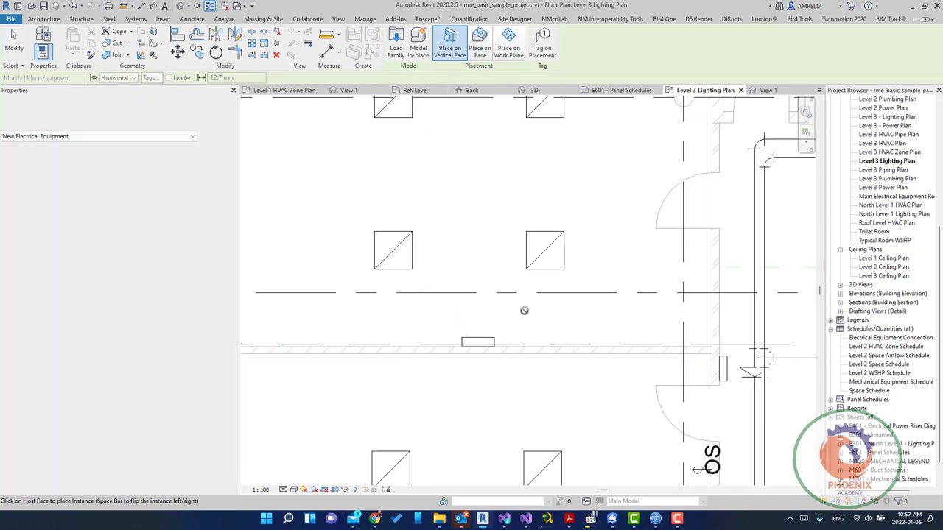
key("Escape")
left_click(478, 341)
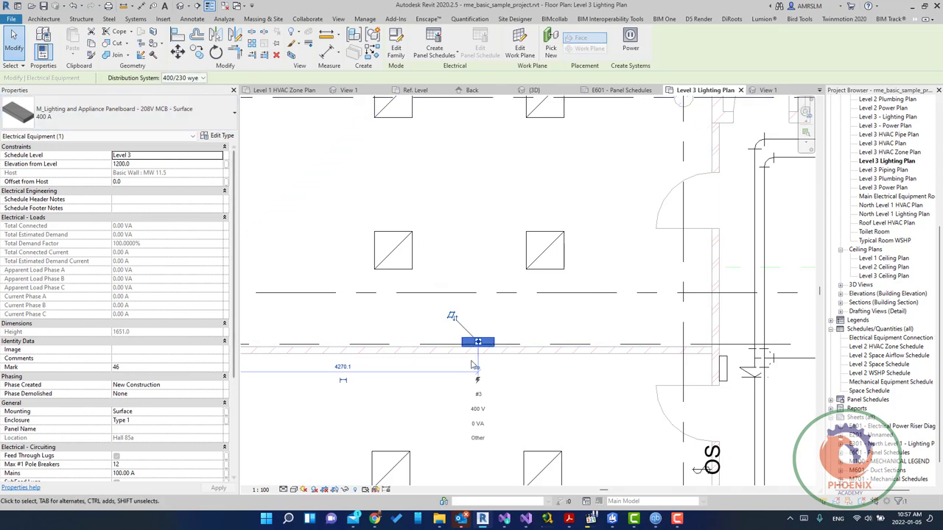
left_click(402, 36)
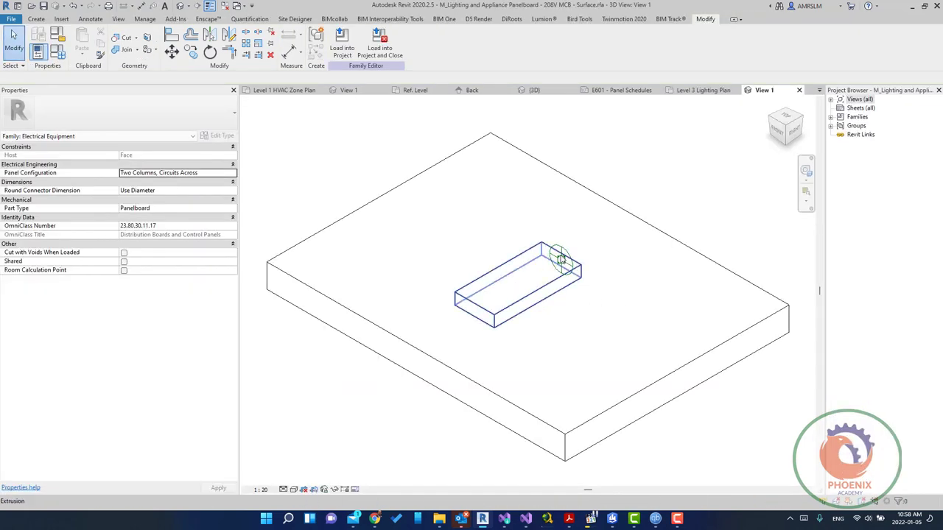
Check the panel connector's 400 V voltage, then close the family without saving.
left_click(560, 255)
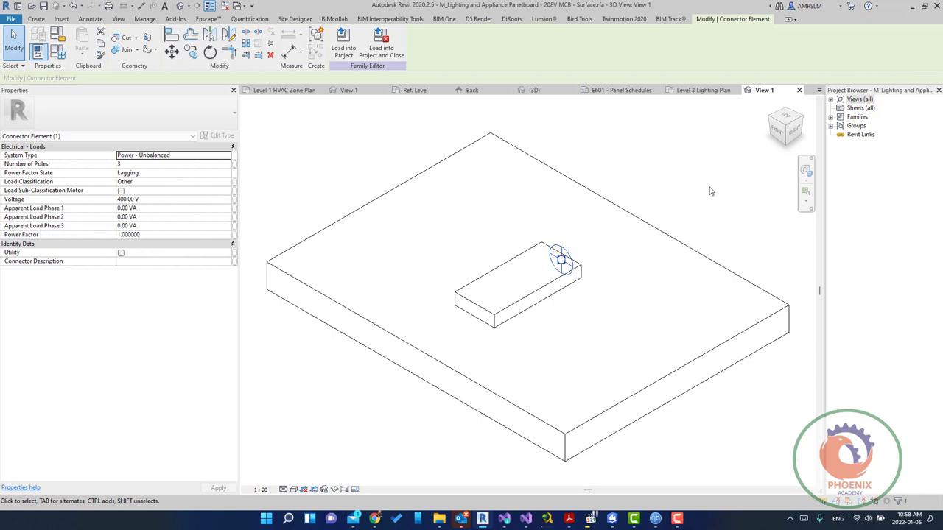
left_click(799, 90)
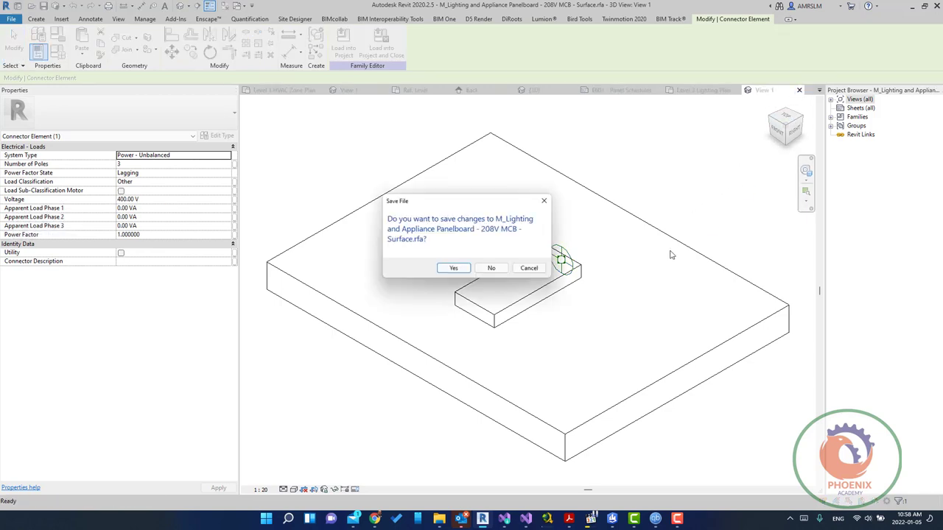
left_click(492, 269)
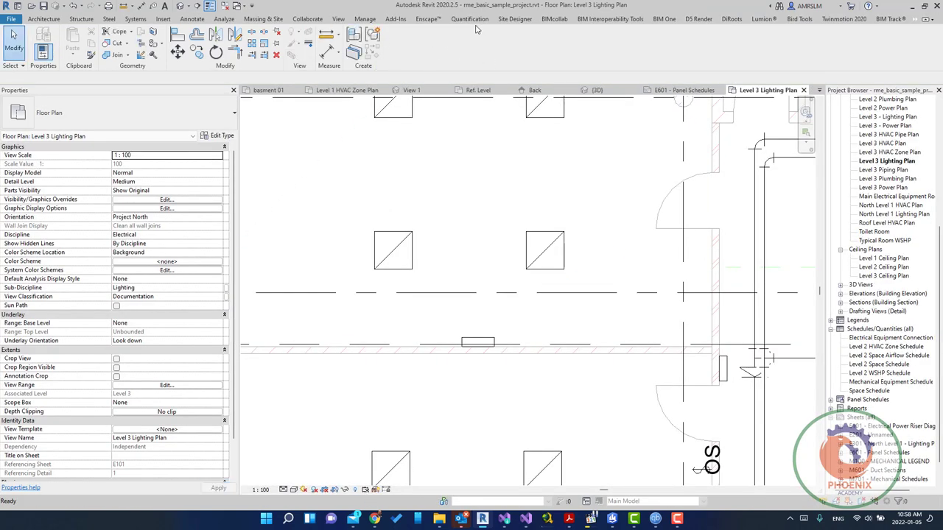
left_click(128, 20)
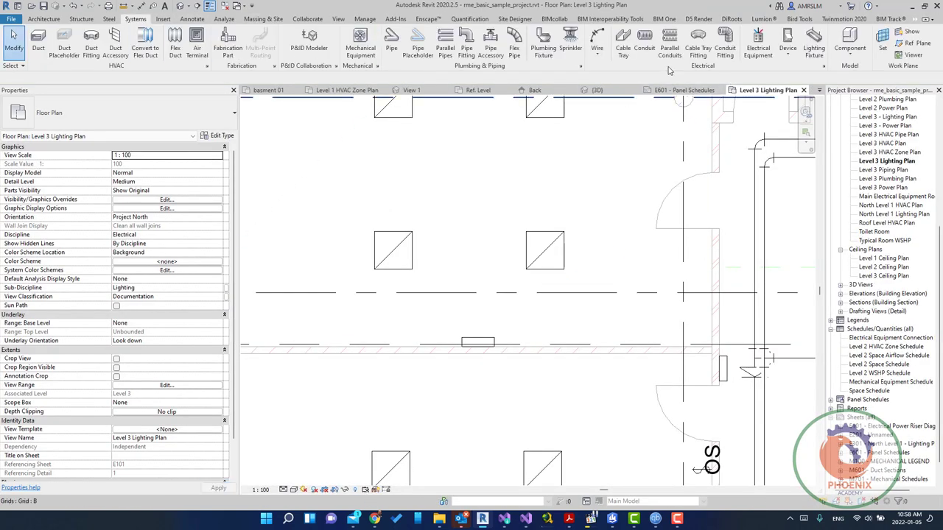
Place a single-pole lighting switch on the wall by the door.
left_click(787, 50)
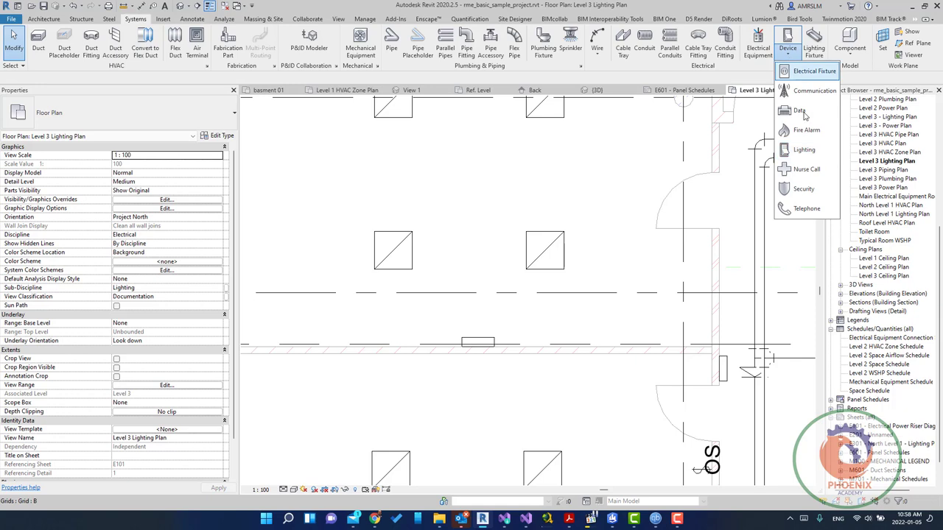
left_click(810, 152)
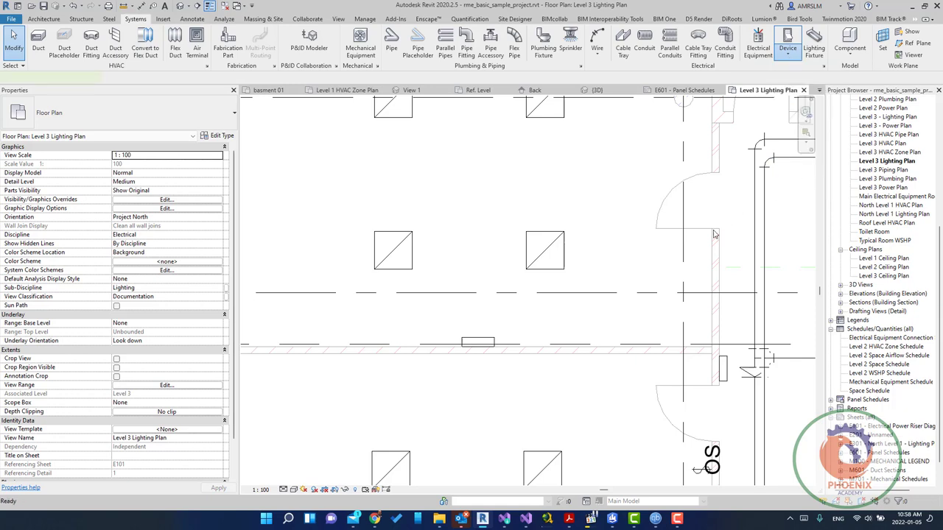
left_click(709, 149)
key("Escape")
key("Escape")
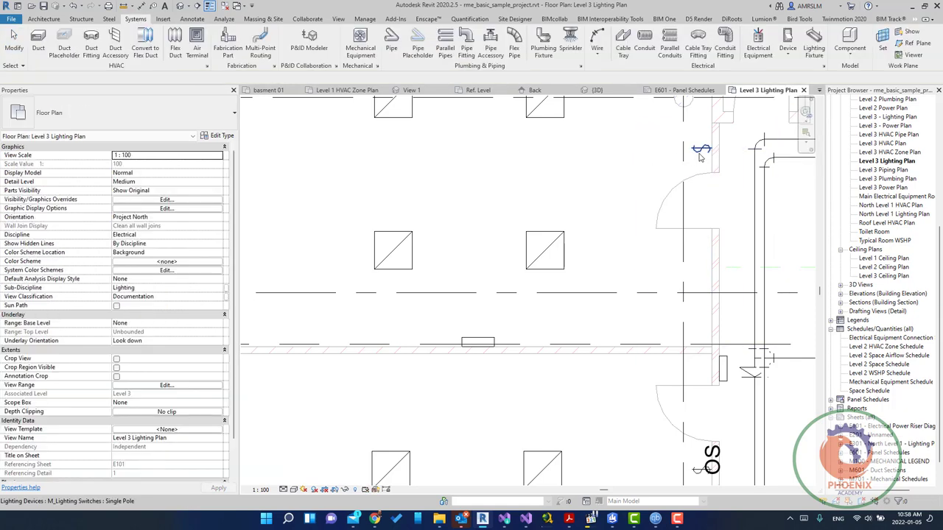
Set the switch type's apparent load to 230 VA.
left_click(700, 154)
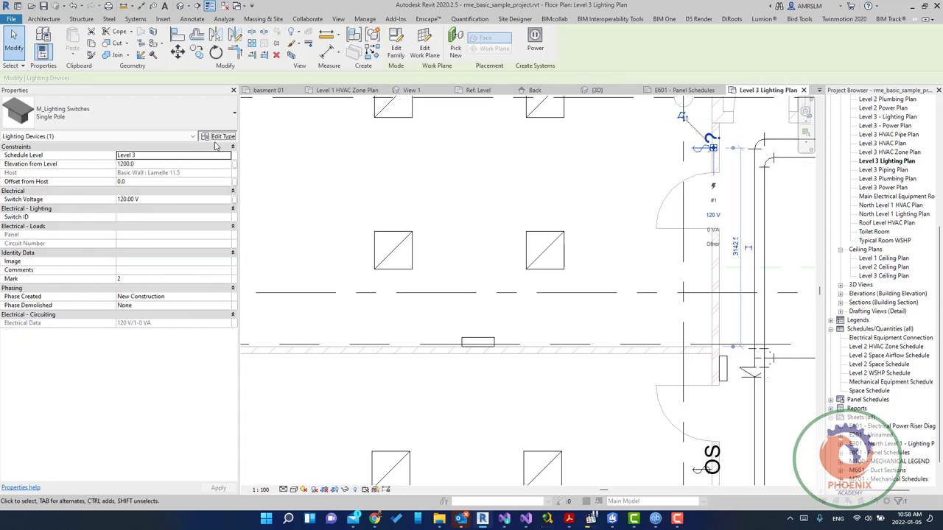
left_click(217, 136)
left_click(331, 227)
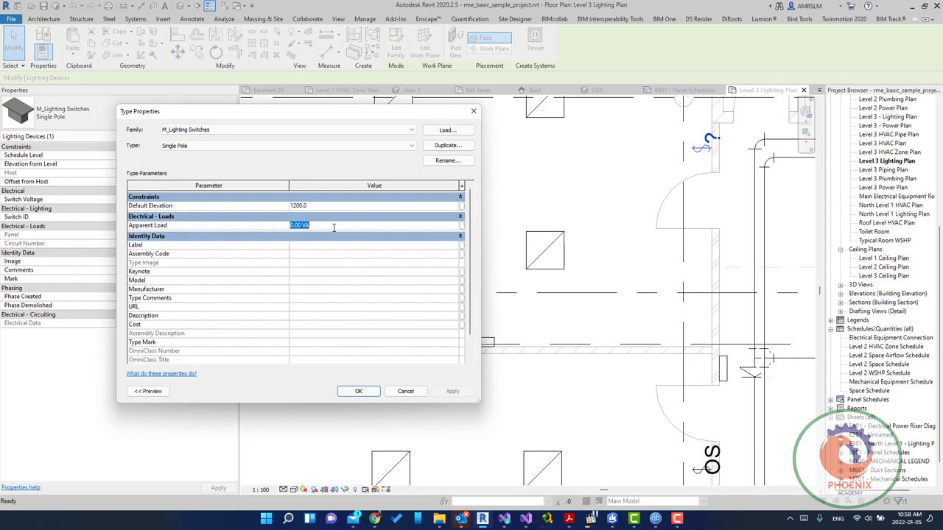
type("230")
key("Return")
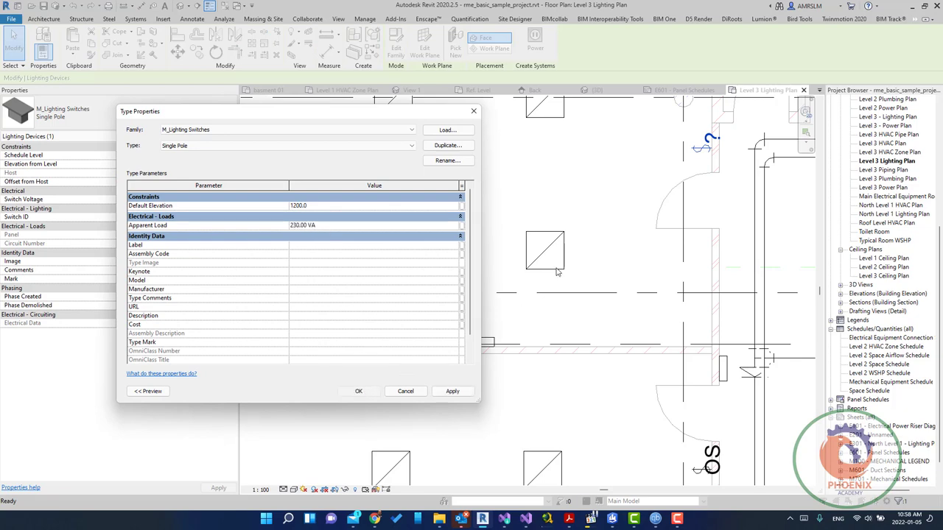
key("Return")
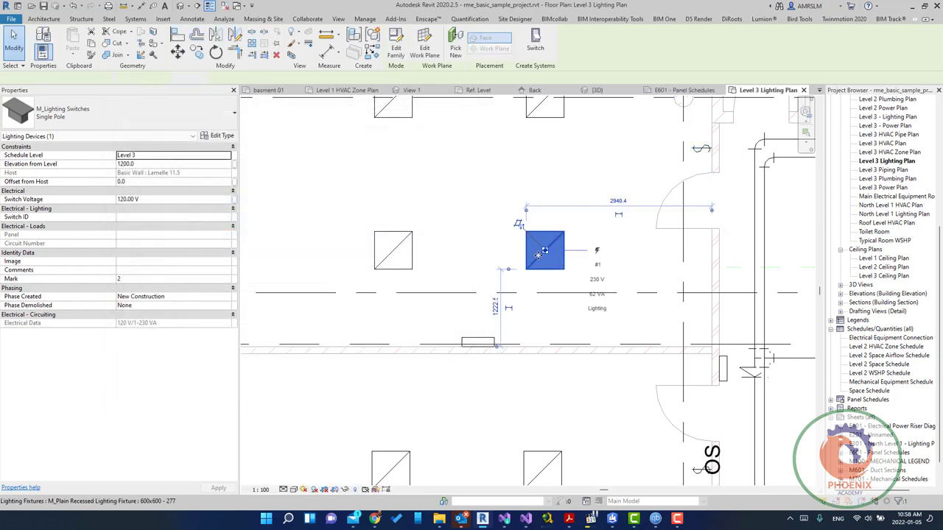
left_click(545, 253)
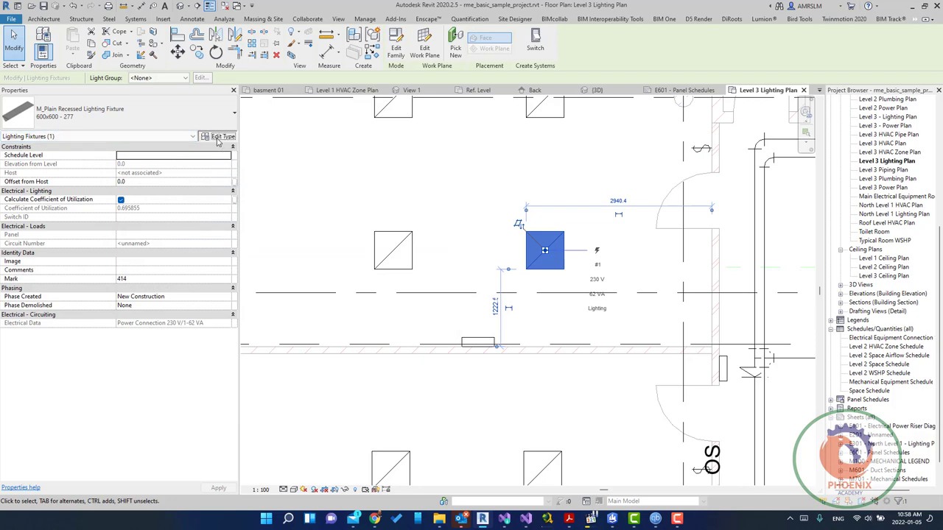
left_click(221, 137)
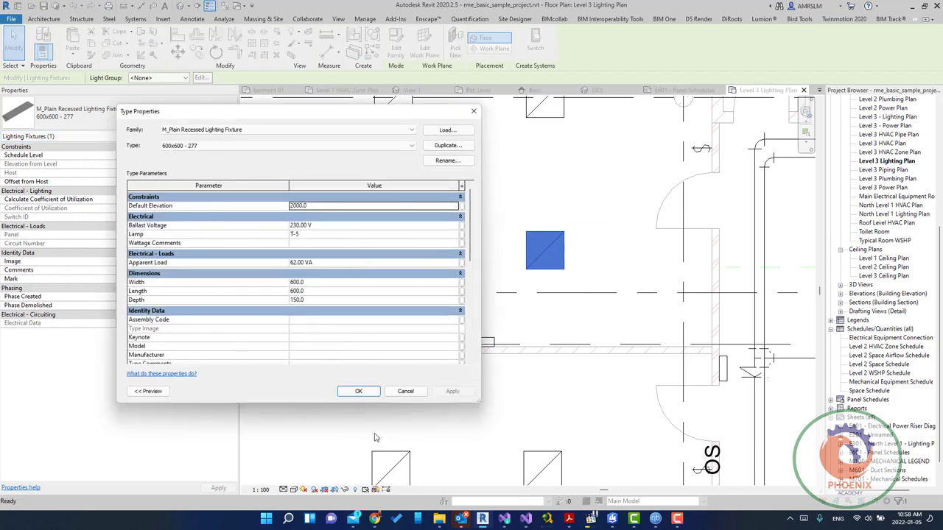
left_click(359, 391)
scroll(409, 414, "down", 3)
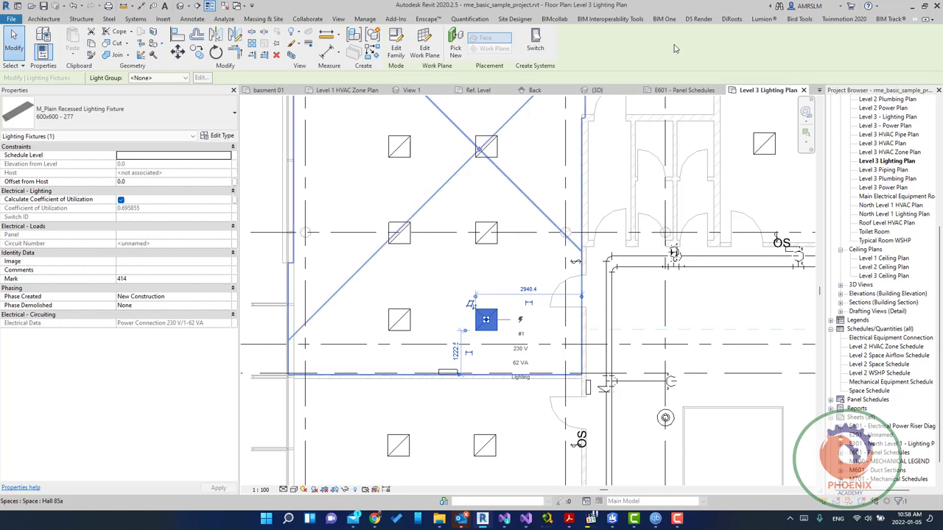
Circuit the eleven Hall 85a fixtures as Circuit 1 on the 400 A, 230 V/400 V panel.
left_click(916, 20)
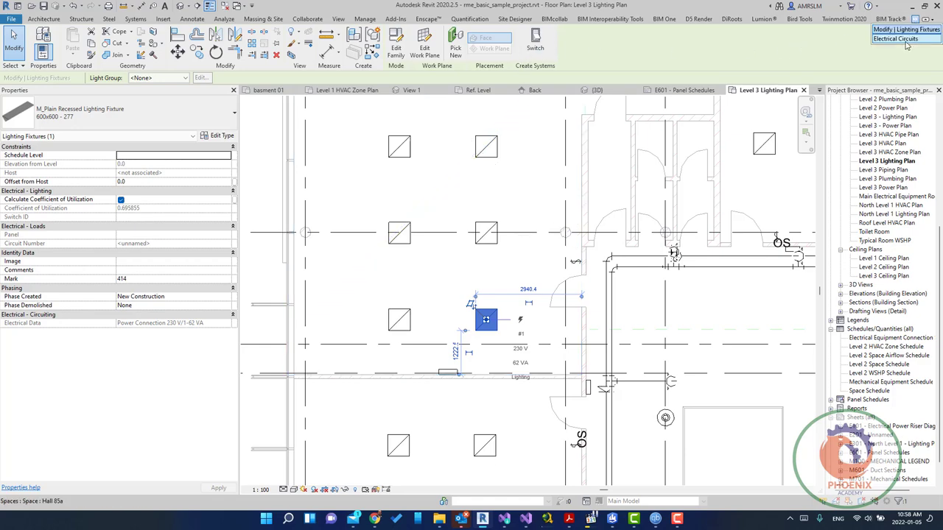
left_click(906, 41)
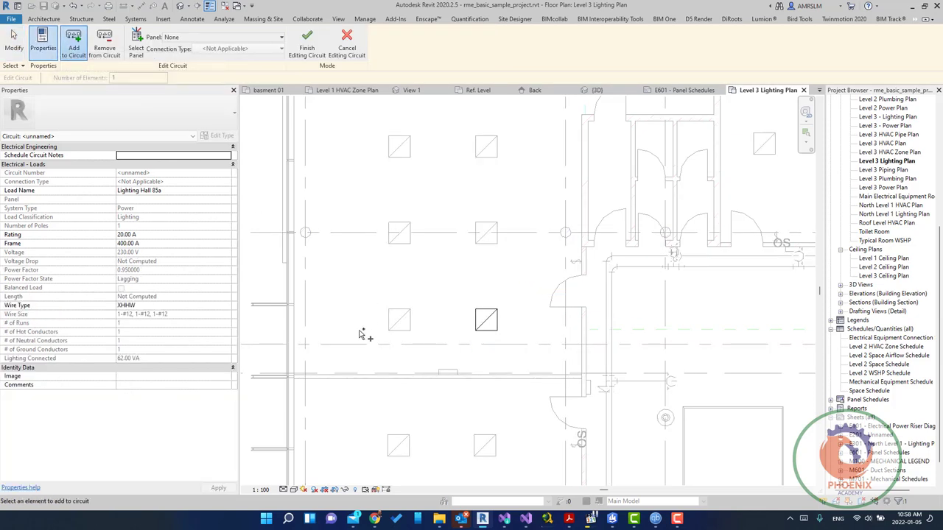
scroll(361, 335, "down", 2)
left_click_drag(354, 131, 581, 350)
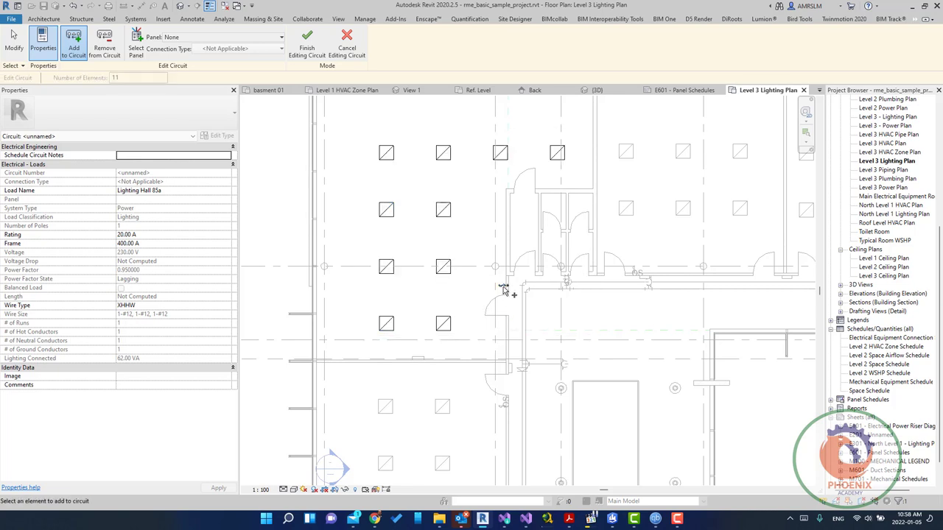
left_click(136, 45)
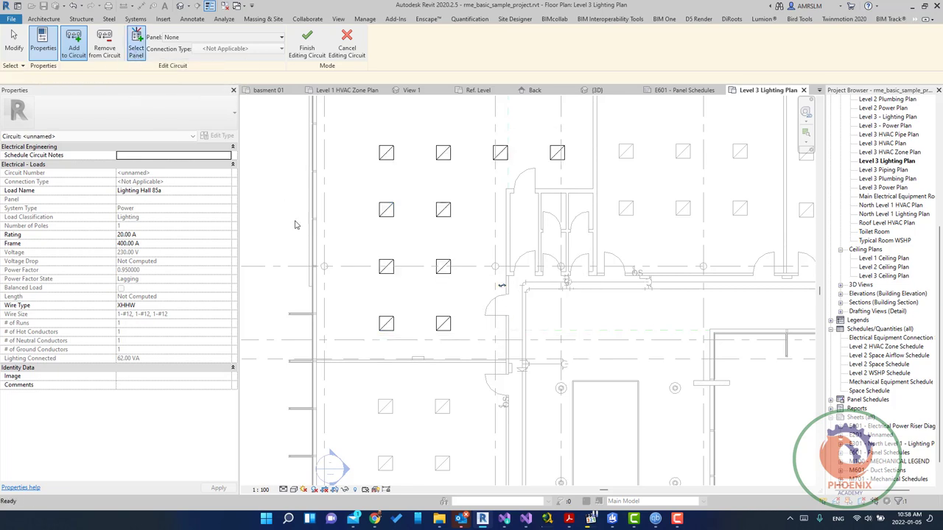
left_click(418, 360)
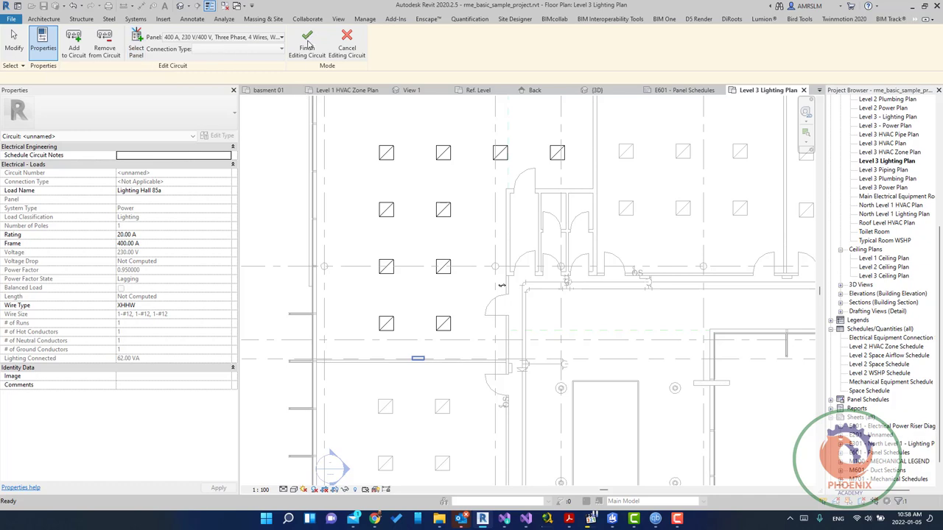
left_click(312, 59)
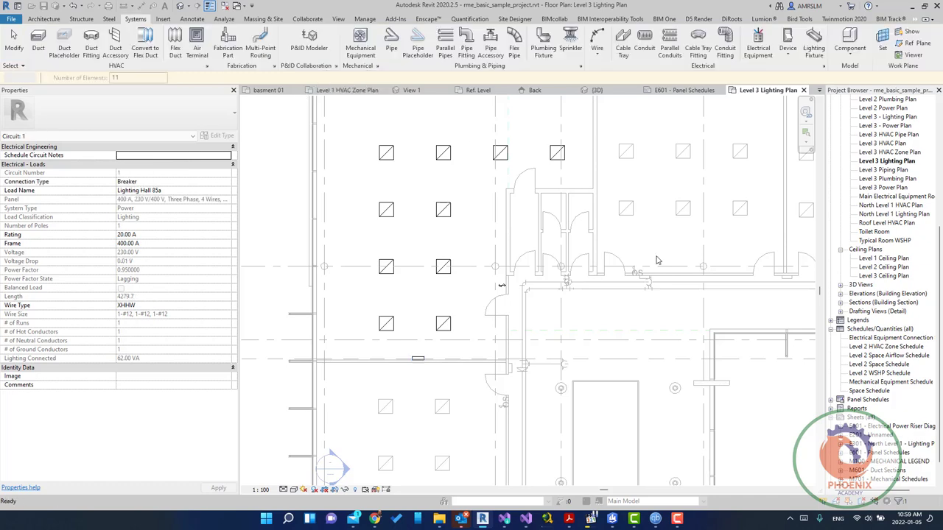
Select Circuit 1 and draw it as arc wiring through the fixtures and switch, with a home run.
scroll(412, 359, "up", 2)
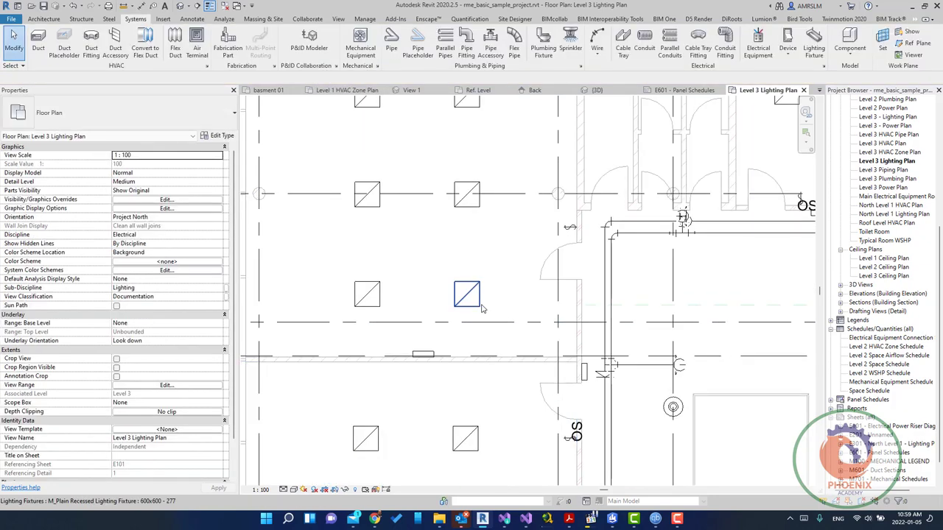
key("Tab")
left_click(527, 329)
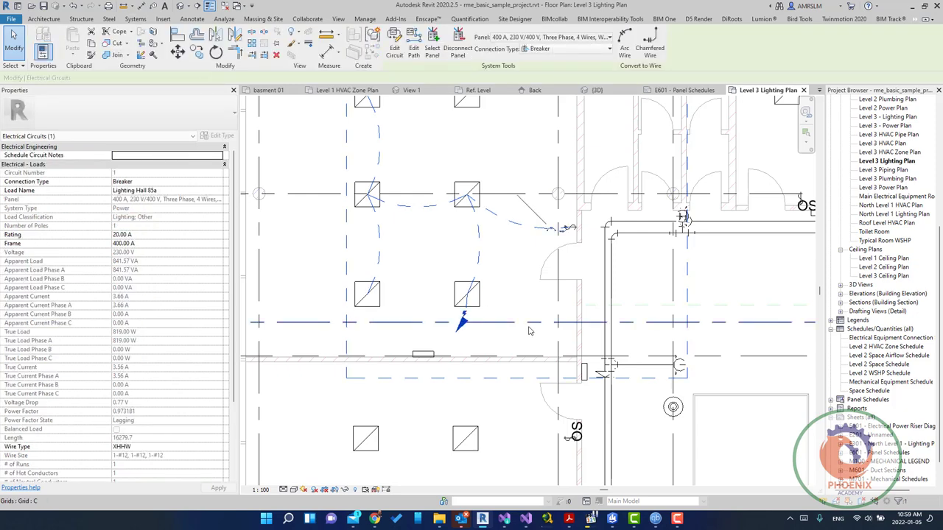
key("Escape")
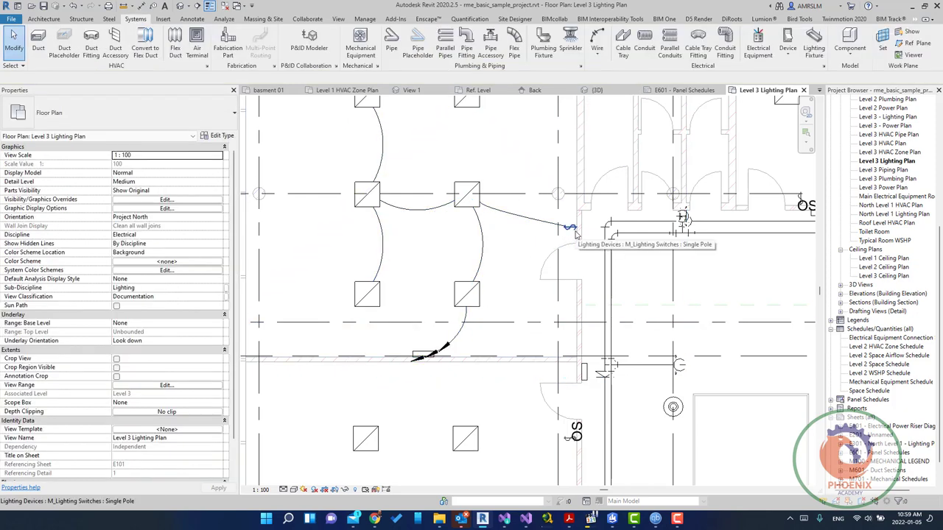
Create a switch system for the hall fixture near the home run, controlled by the door switch.
left_click(483, 294)
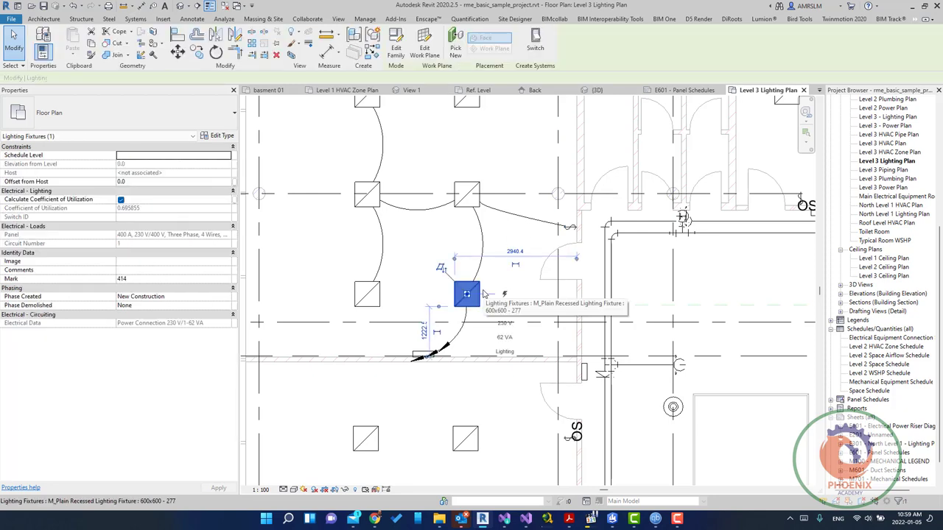
left_click(534, 43)
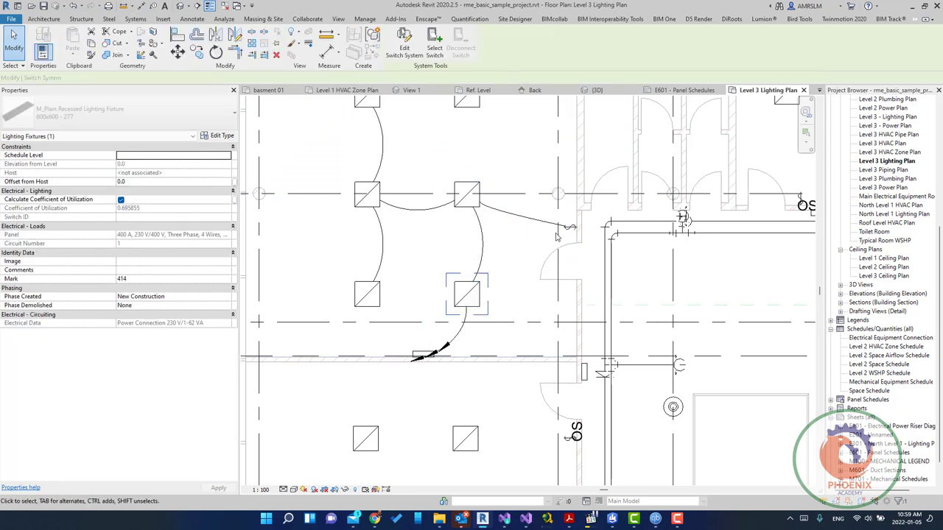
left_click(436, 49)
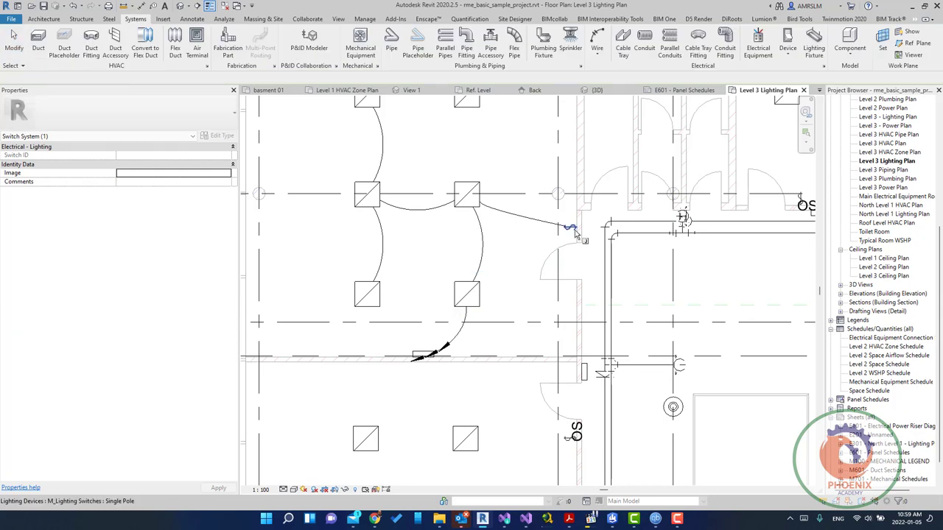
left_click(571, 227)
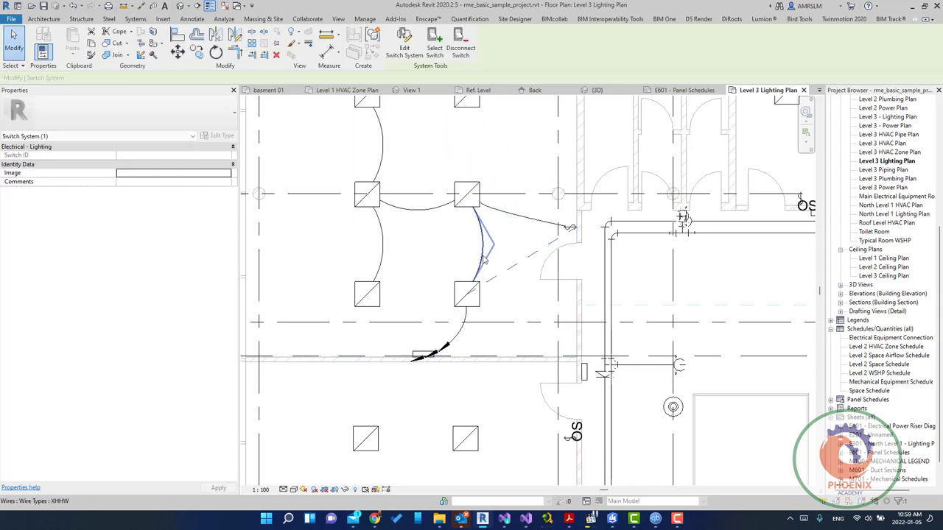
key("Escape")
scroll(457, 339, "down", 2)
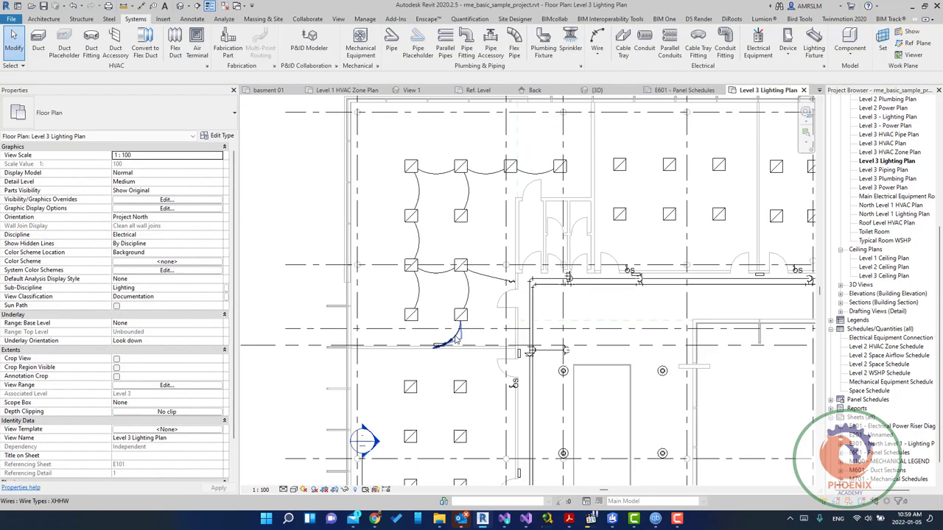
scroll(439, 324, "down", 1)
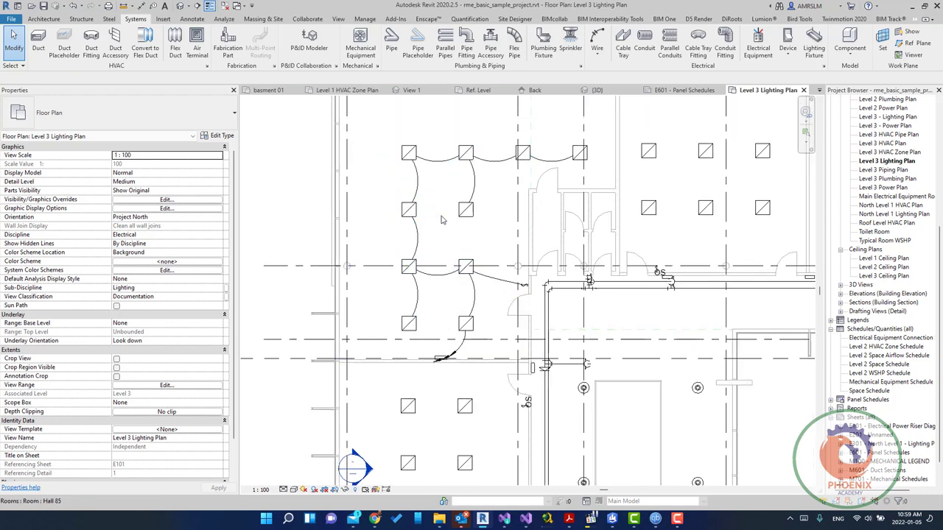